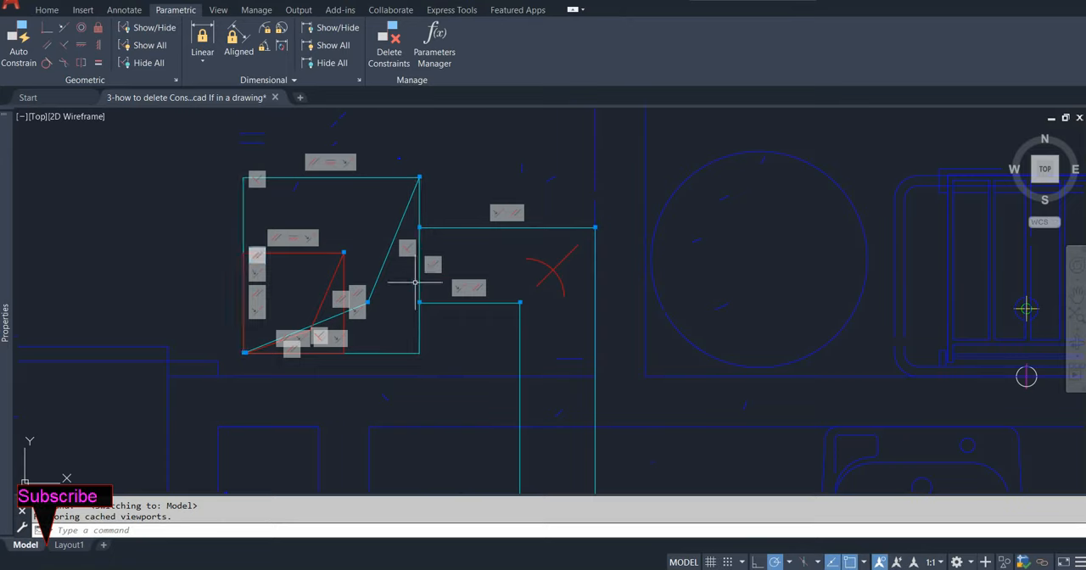
# Step: Examine the constraint markers clustered on the buildings across the whole drawing
pyautogui.scroll(-18, 415, 282)
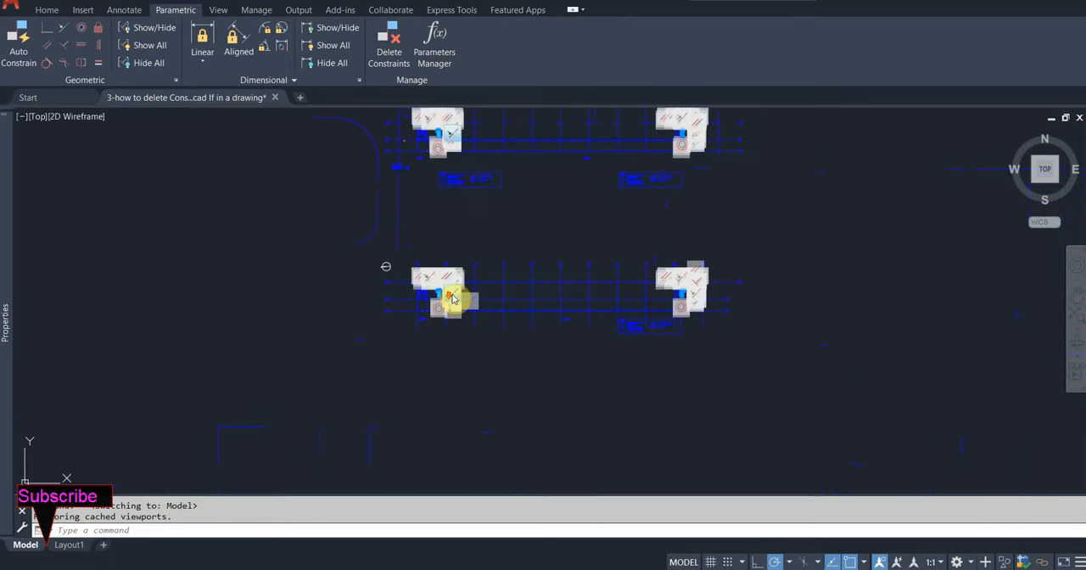
pyautogui.moveTo(536, 228); pyautogui.dragTo(531, 259, button='middle')
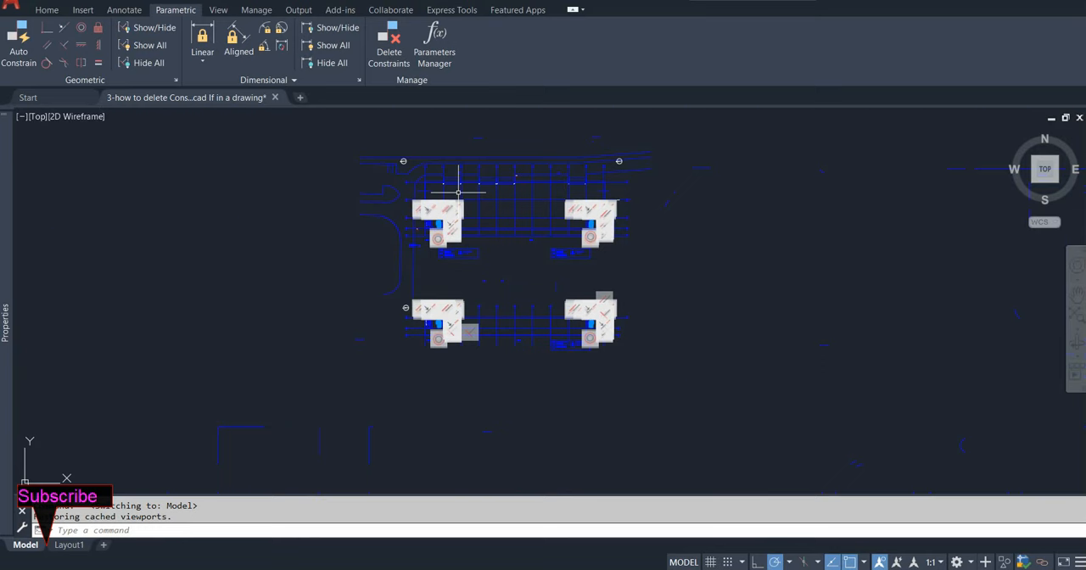
pyautogui.scroll(5, 433, 234)
pyautogui.scroll(-6, 433, 235)
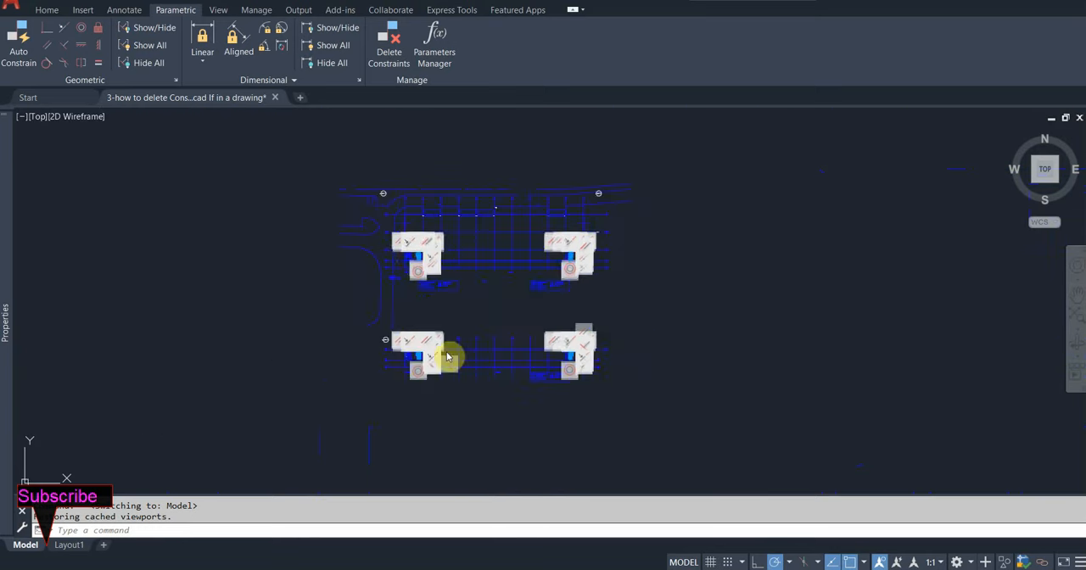
pyautogui.scroll(2, 492, 315)
pyautogui.moveTo(492, 315); pyautogui.dragTo(572, 339, button='middle')
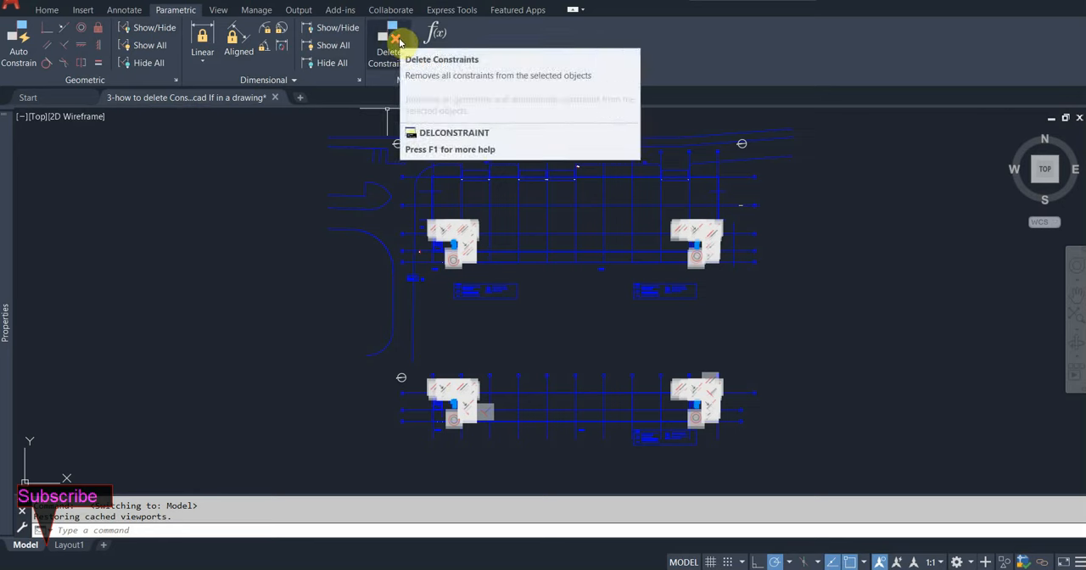
pyautogui.click(399, 40)
pyautogui.scroll(-2, 328, 154)
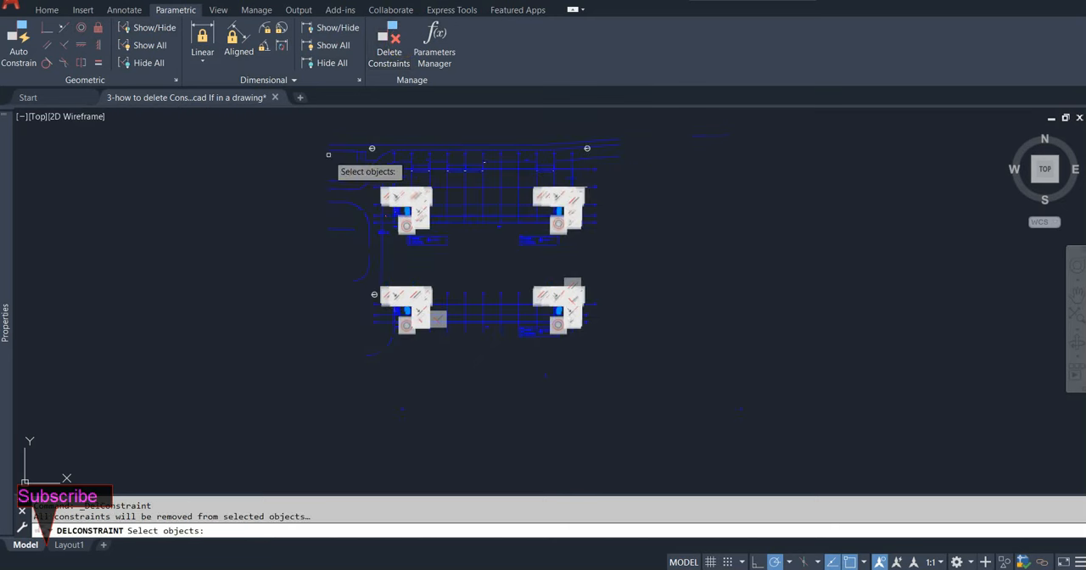
pyautogui.click(714, 113)
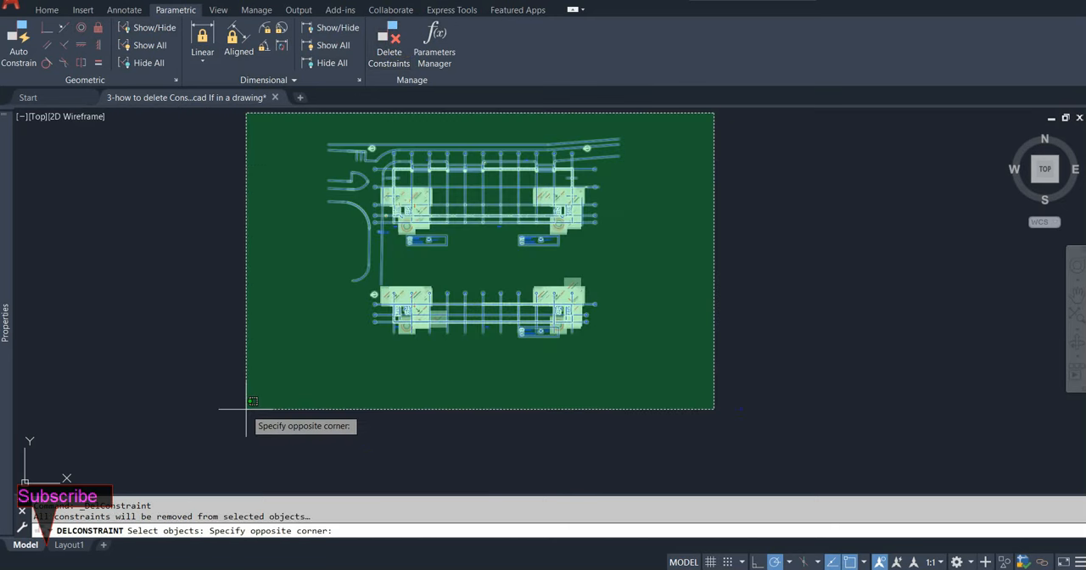
pyautogui.click(246, 408)
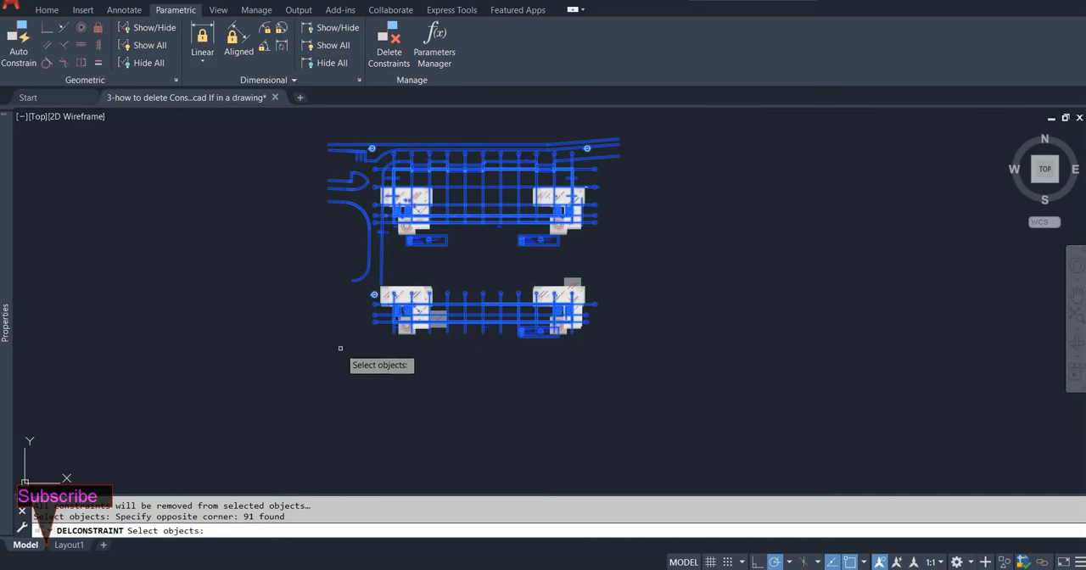
pyautogui.press('Escape')
# Step: Delete all constraints from the objects in the right half of the drawing using a crossing selection
pyautogui.click(393, 41)
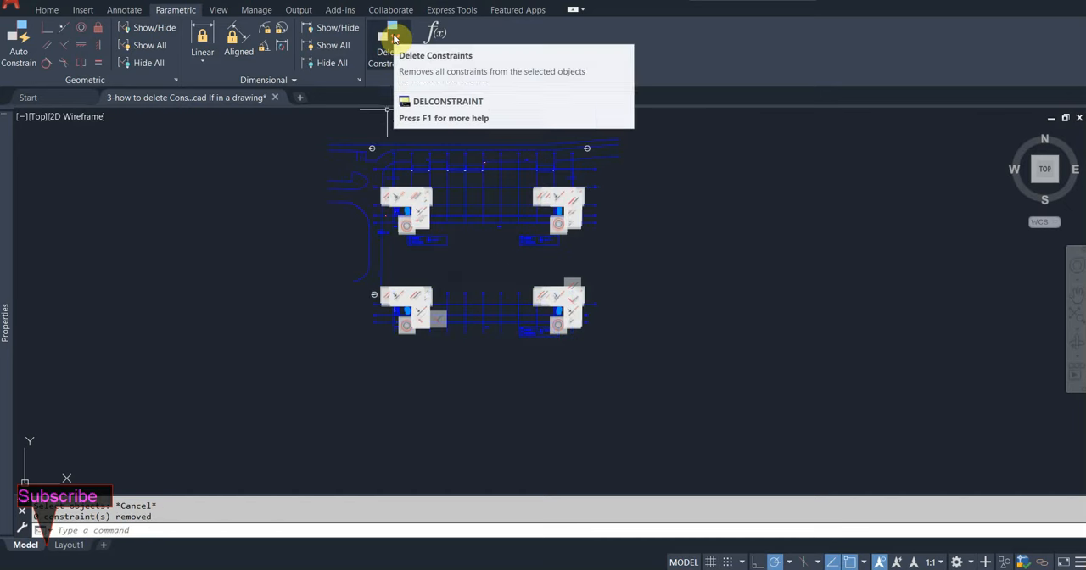
pyautogui.click(393, 39)
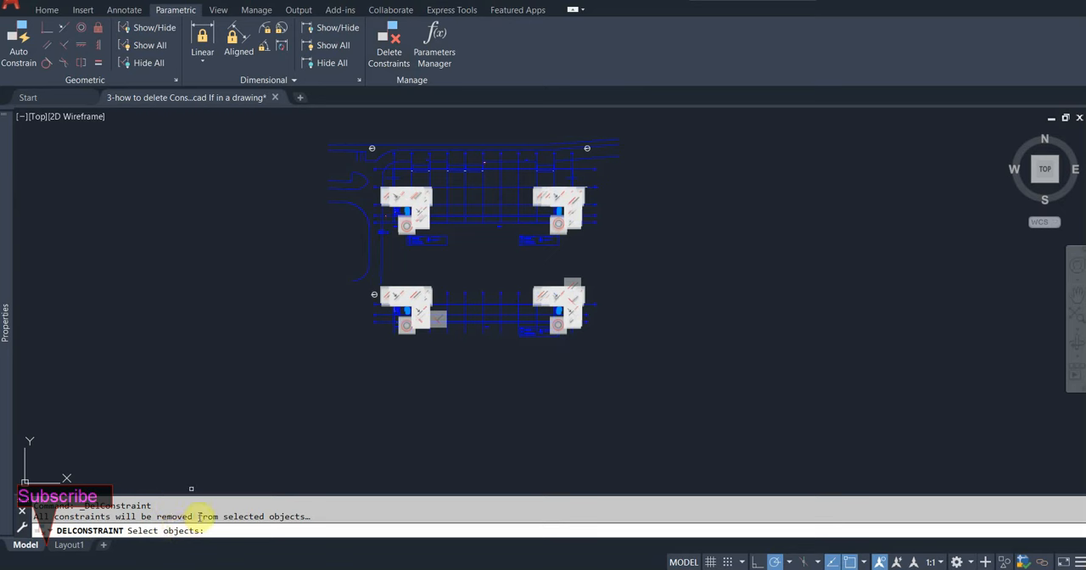
pyautogui.click(684, 120)
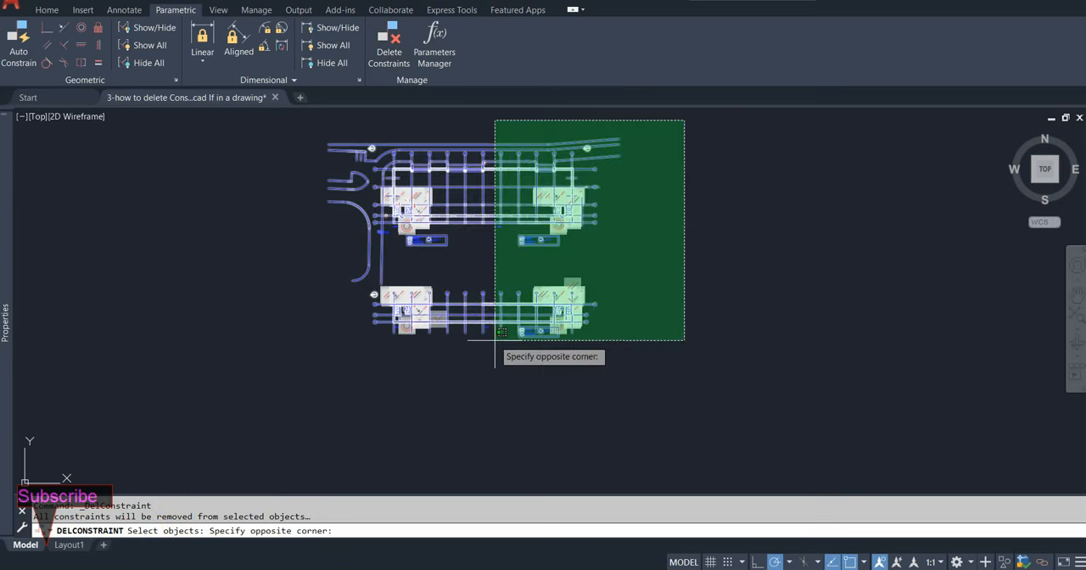
pyautogui.click(497, 399)
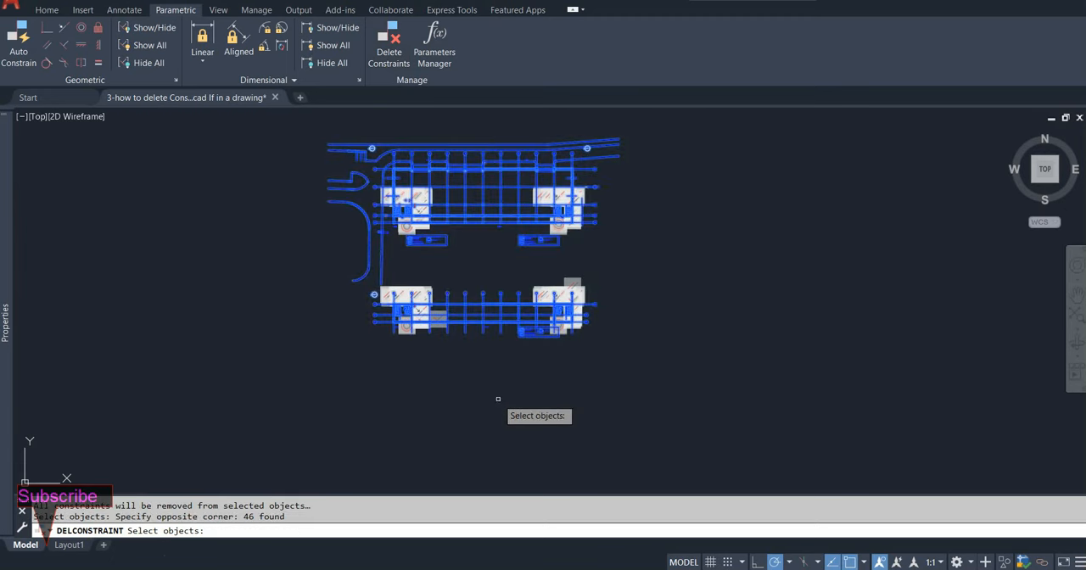
pyautogui.press('Return')
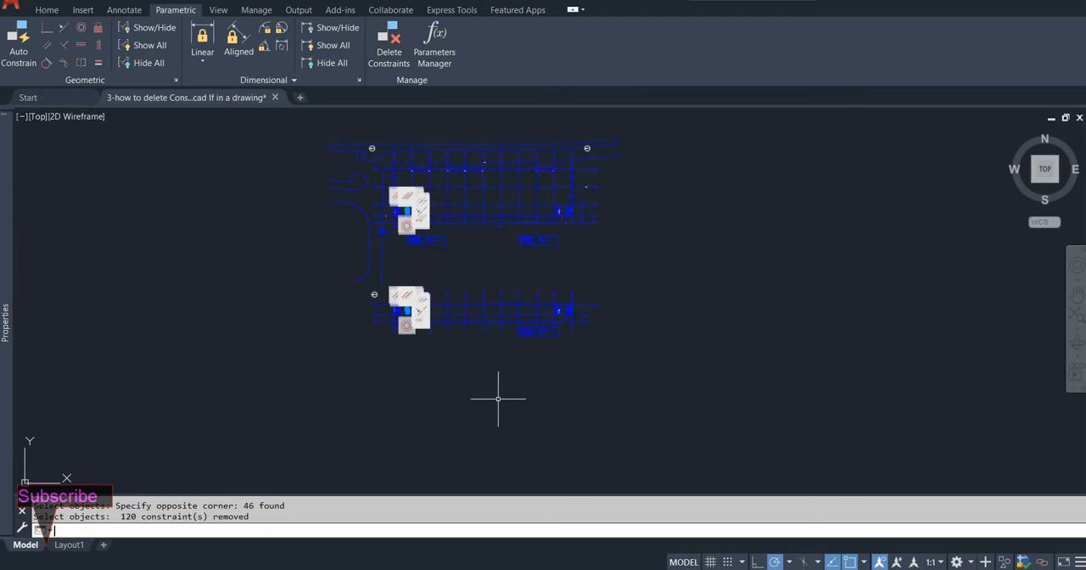
# Step: Delete the remaining constraints from the objects in the left half of the drawing using a crossing selection
pyautogui.hotkey('ctrl', 'a')
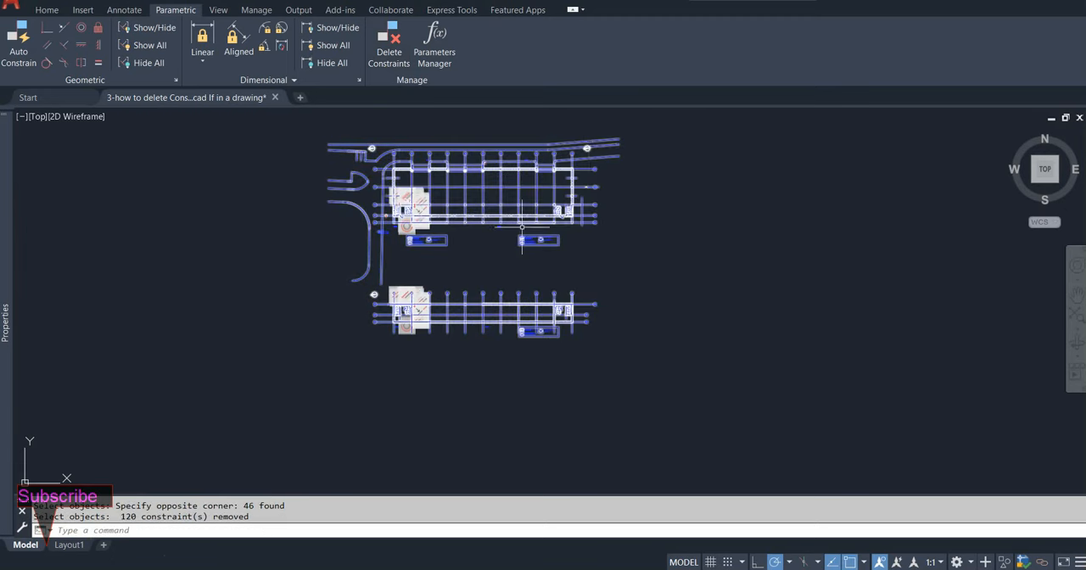
pyautogui.moveTo(525, 239); pyautogui.dragTo(563, 257, button='middle')
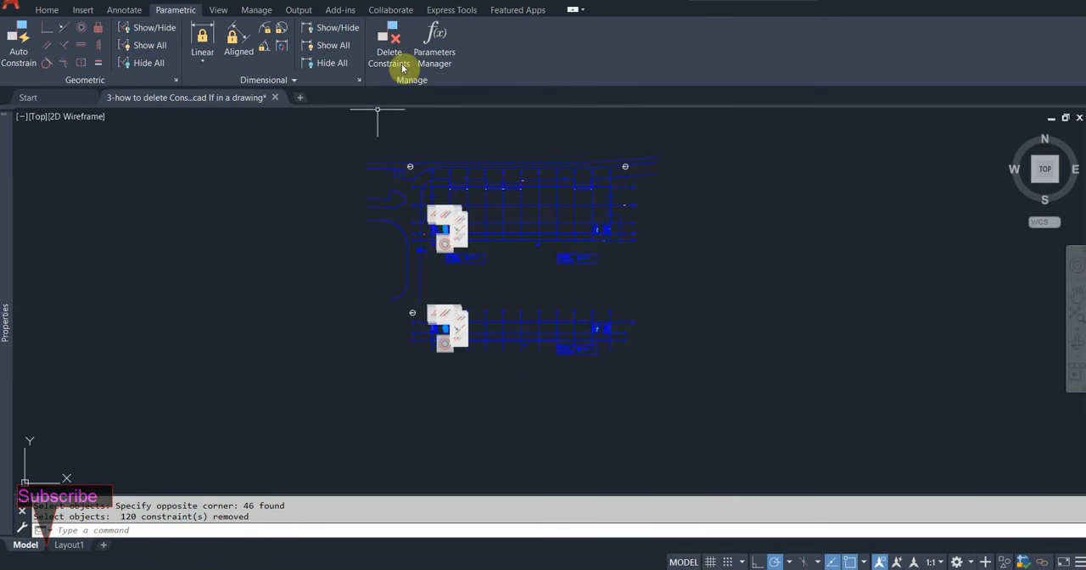
pyautogui.click(393, 44)
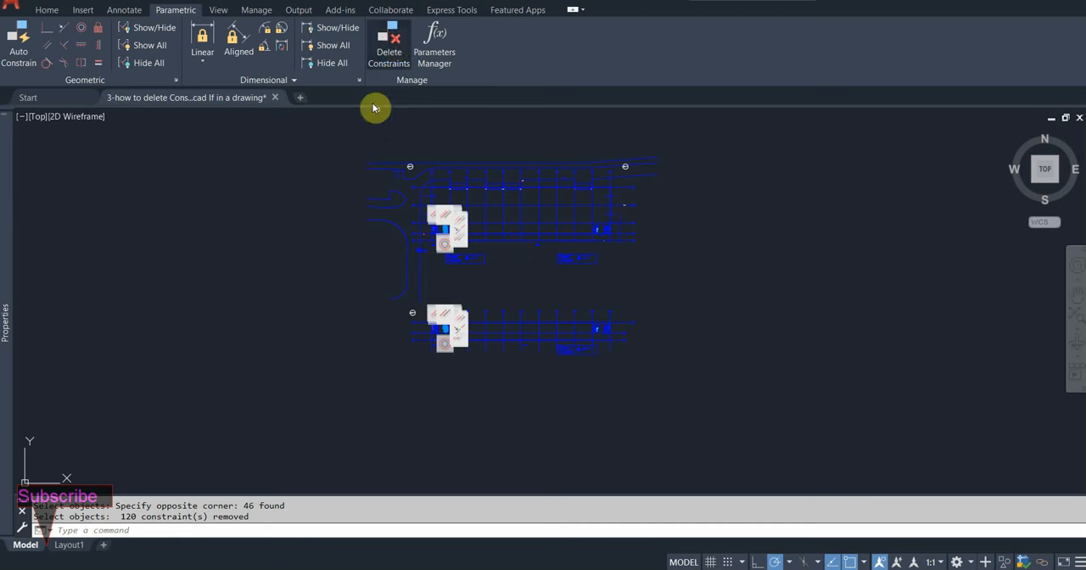
pyautogui.click(514, 123)
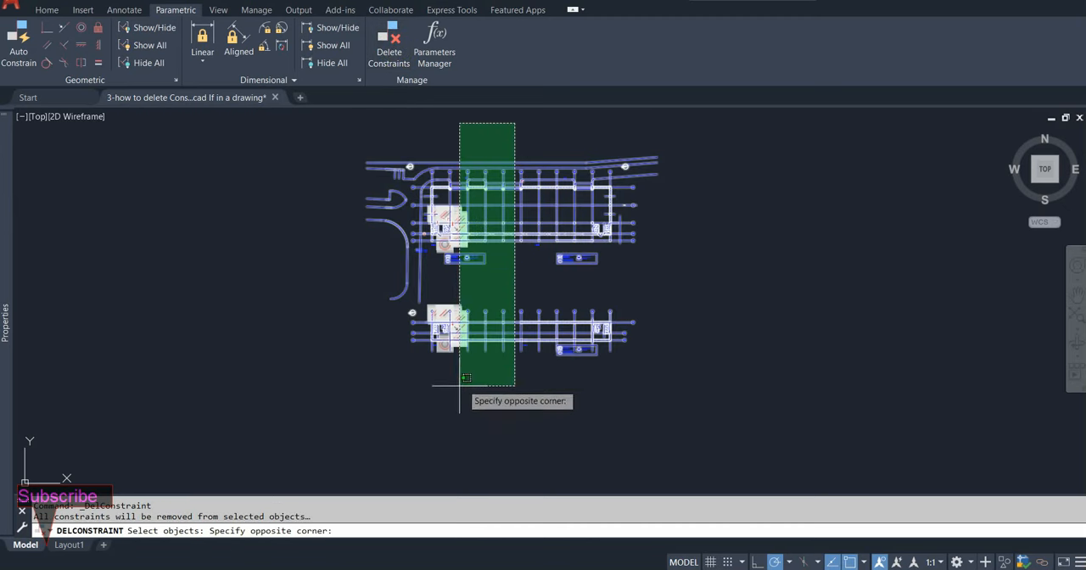
pyautogui.click(325, 393)
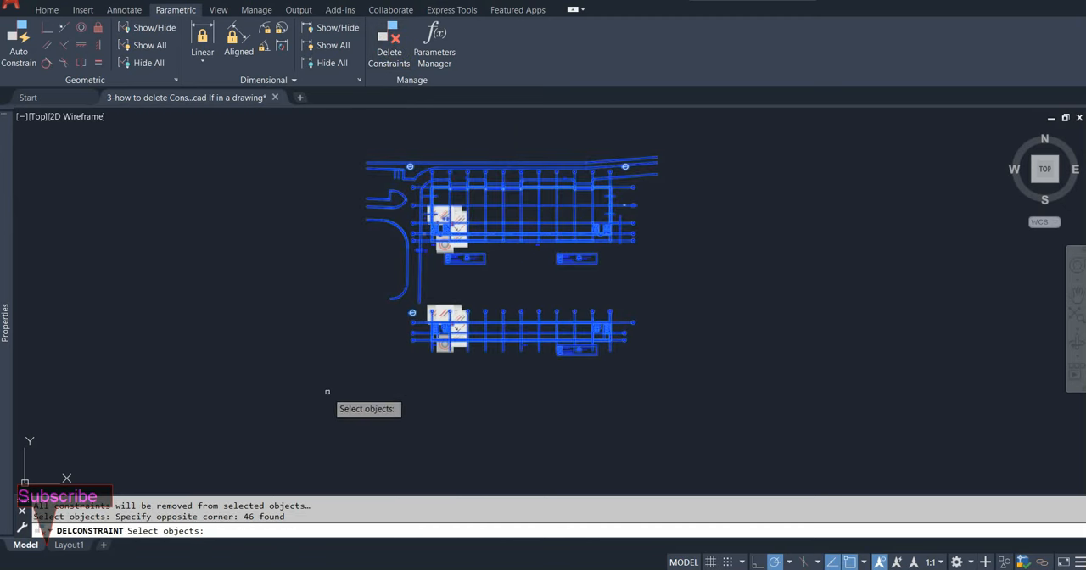
pyautogui.press('Return')
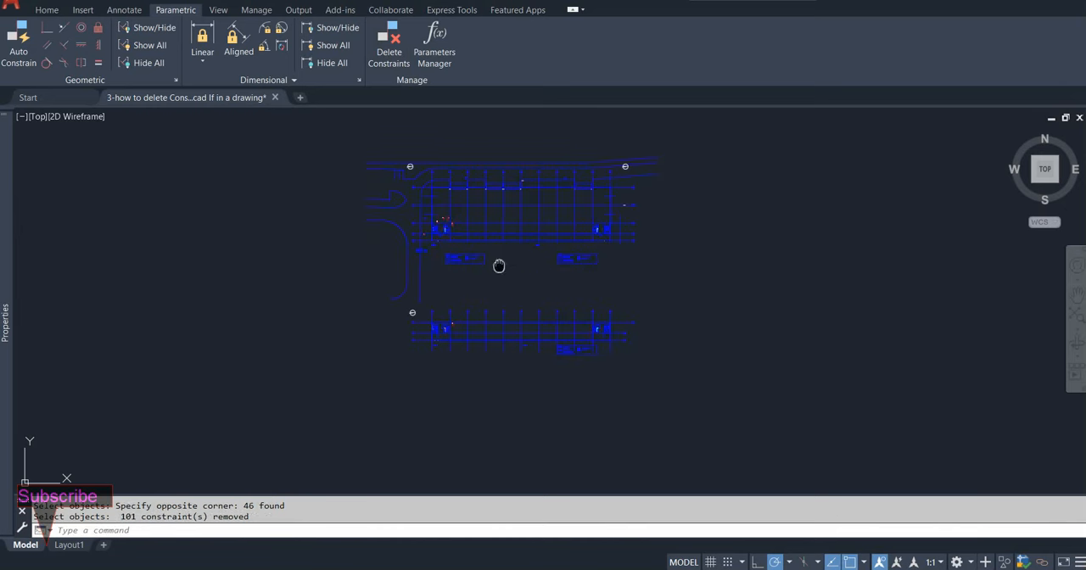
# Step: Apply AutoConstrain to every object in the drawing with one crossing selection
pyautogui.moveTo(498, 265); pyautogui.dragTo(416, 293, button='middle')
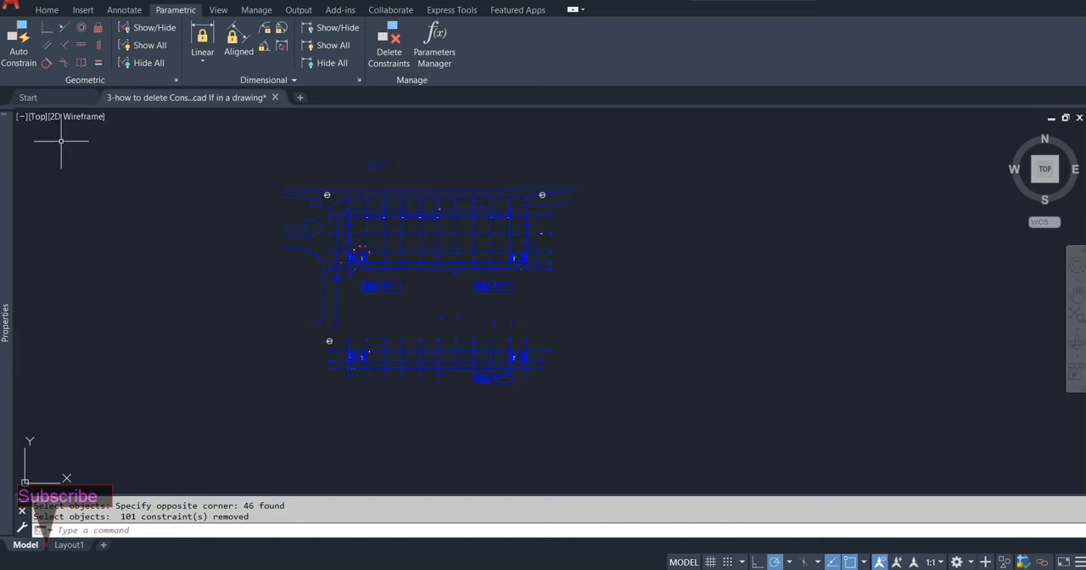
pyautogui.click(22, 49)
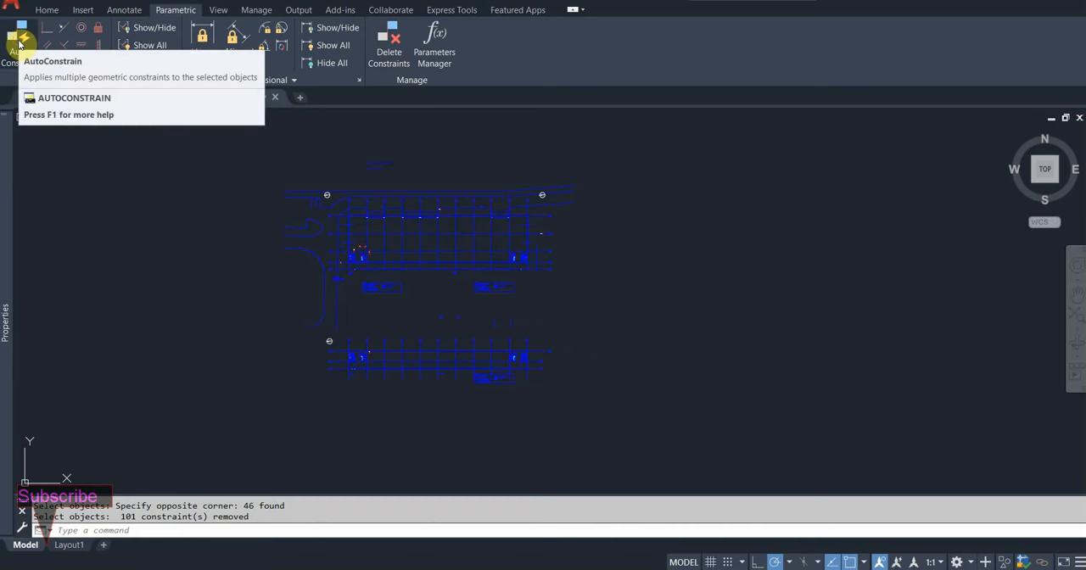
pyautogui.click(20, 47)
pyautogui.click(663, 139)
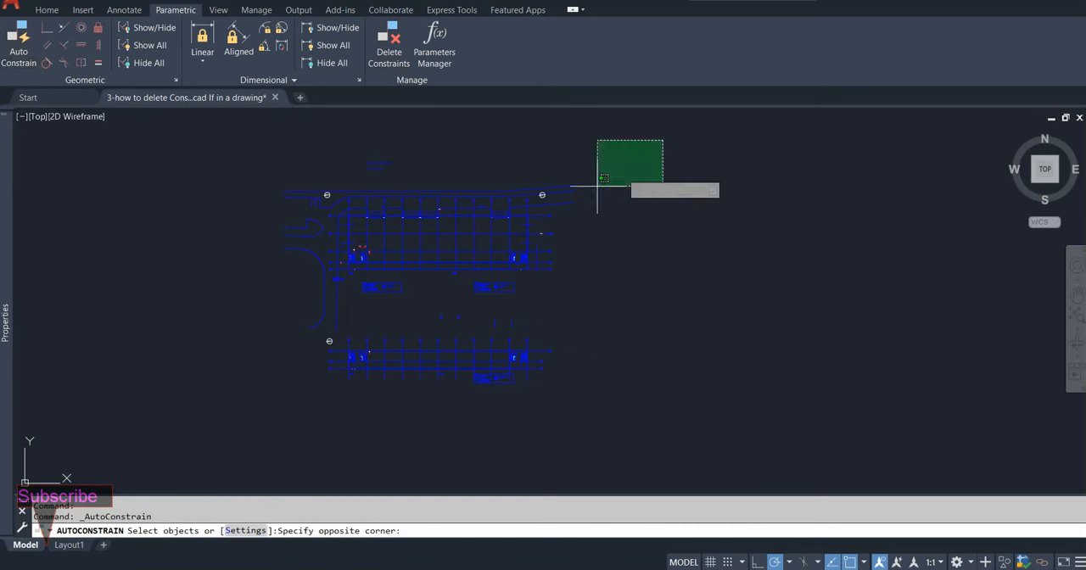
pyautogui.click(220, 436)
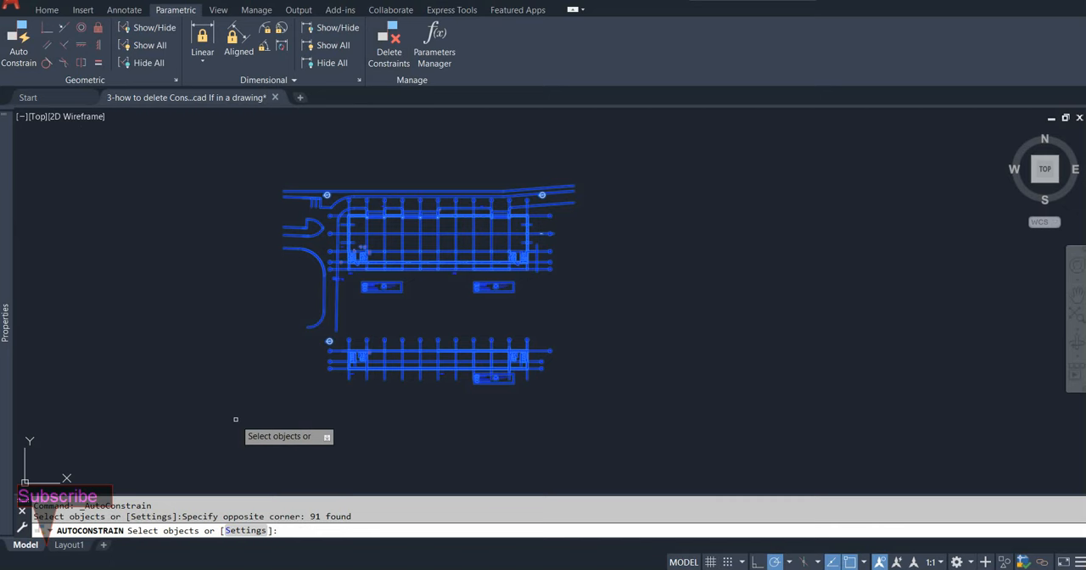
pyautogui.press('Return')
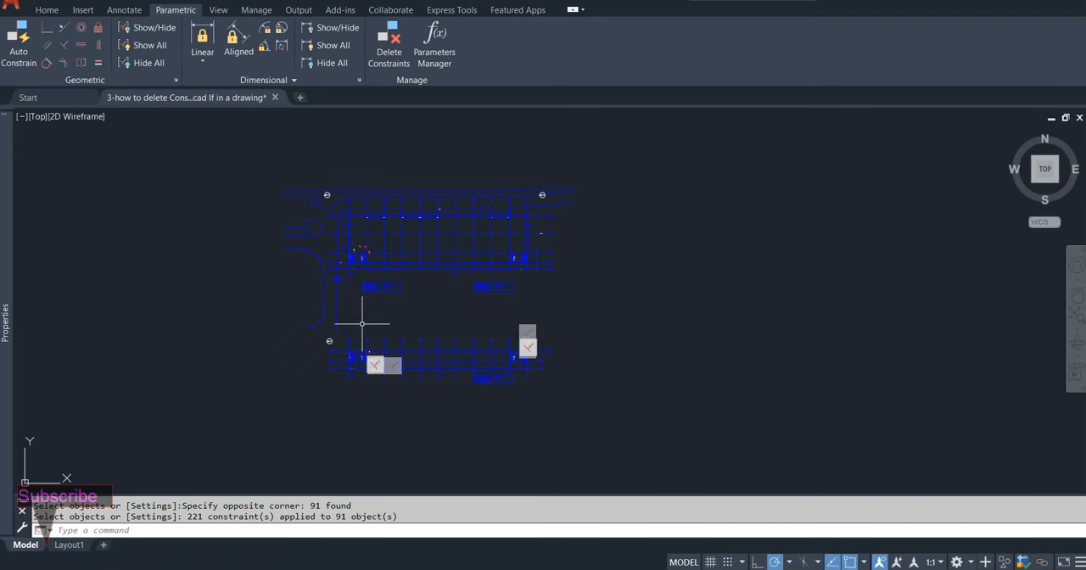
# Step: Restart AutoConstrain and set the constraint bar transparency to 90 in the geometric constraint settings
pyautogui.click(18, 42)
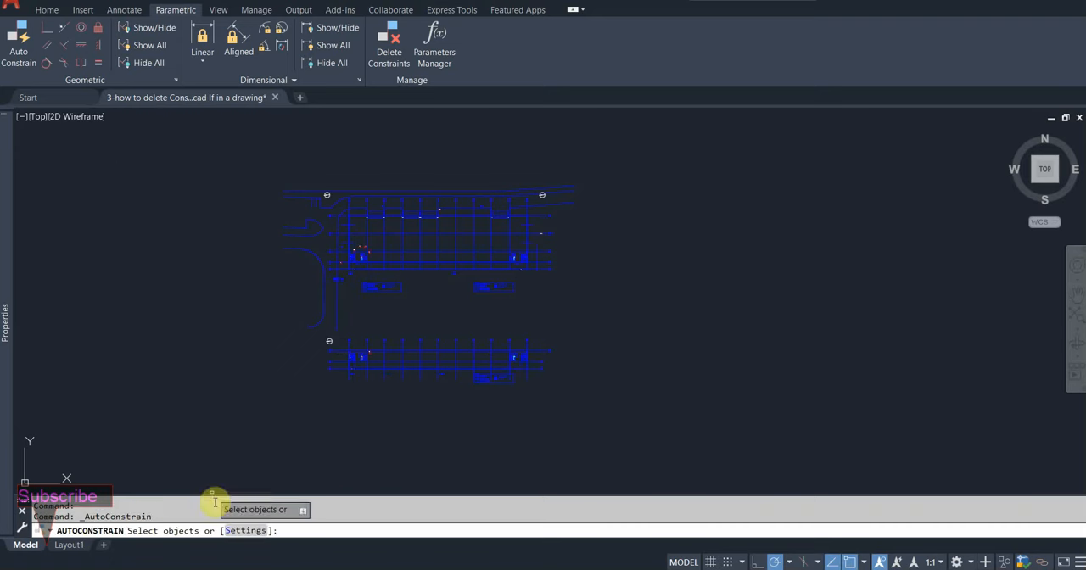
pyautogui.click(240, 531)
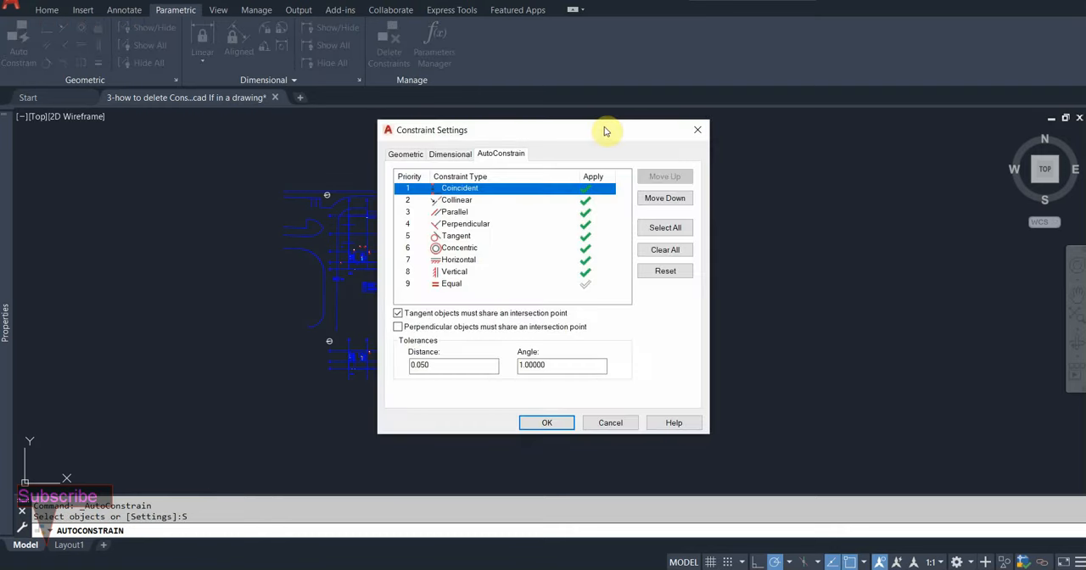
pyautogui.moveTo(605, 132); pyautogui.dragTo(625, 99)
pyautogui.click(429, 120)
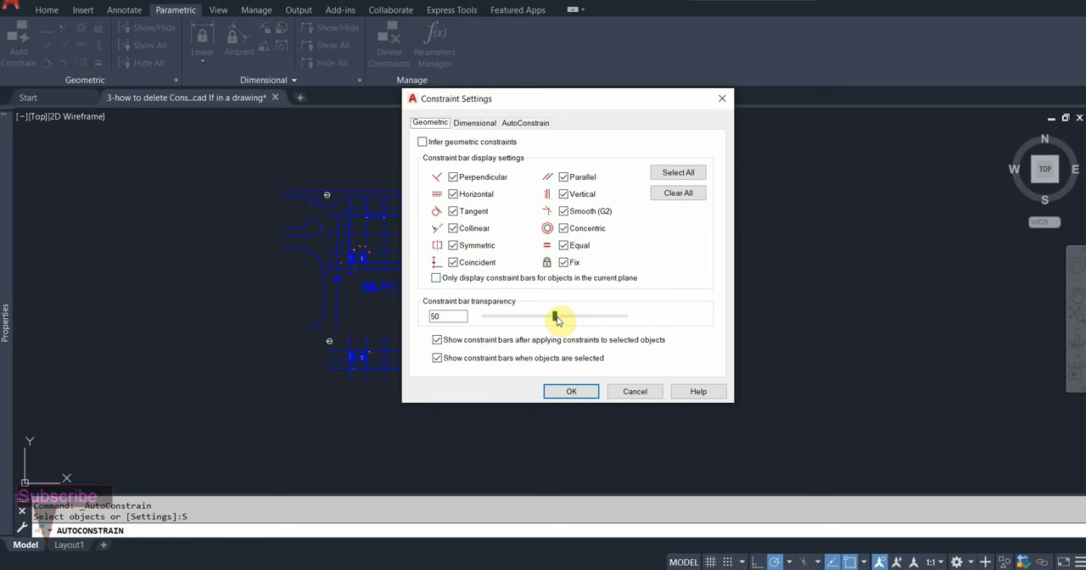
pyautogui.moveTo(556, 319); pyautogui.dragTo(631, 320)
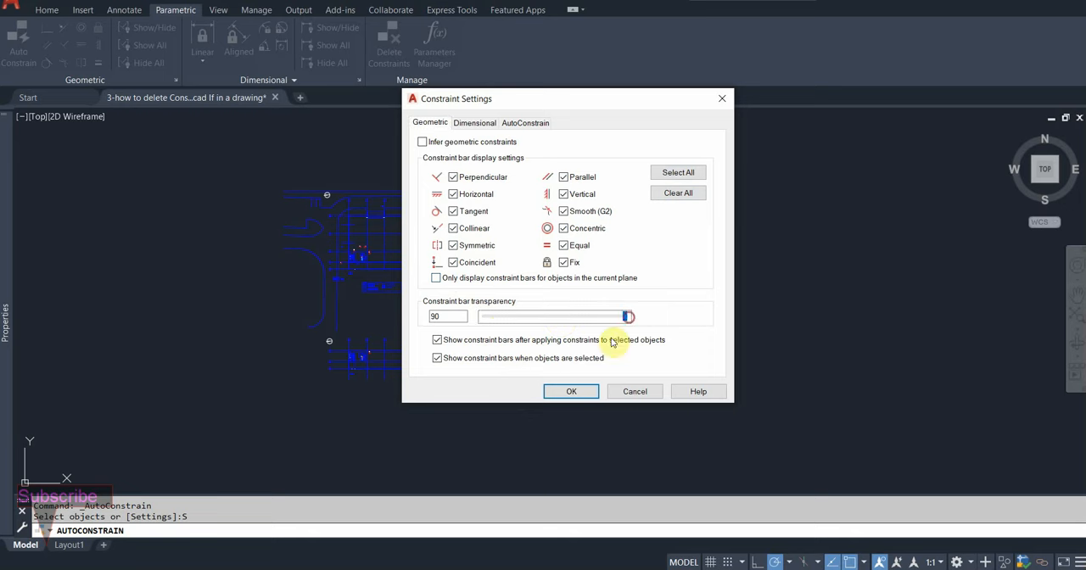
pyautogui.click(581, 391)
# Step: Automatically constrain all the plan's objects again with the changed constraint bar settings
pyautogui.click(641, 146)
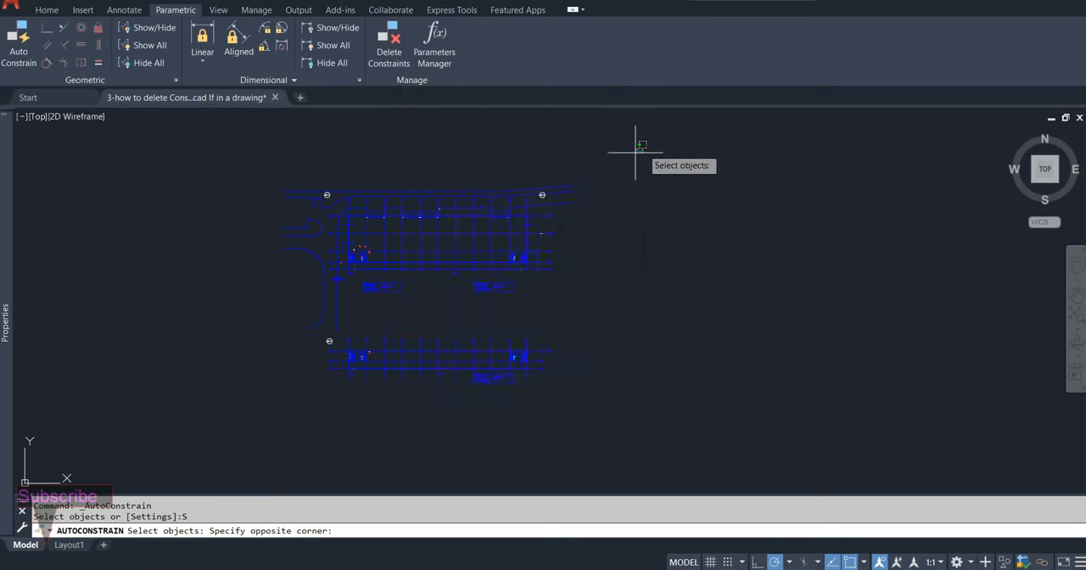
pyautogui.click(254, 424)
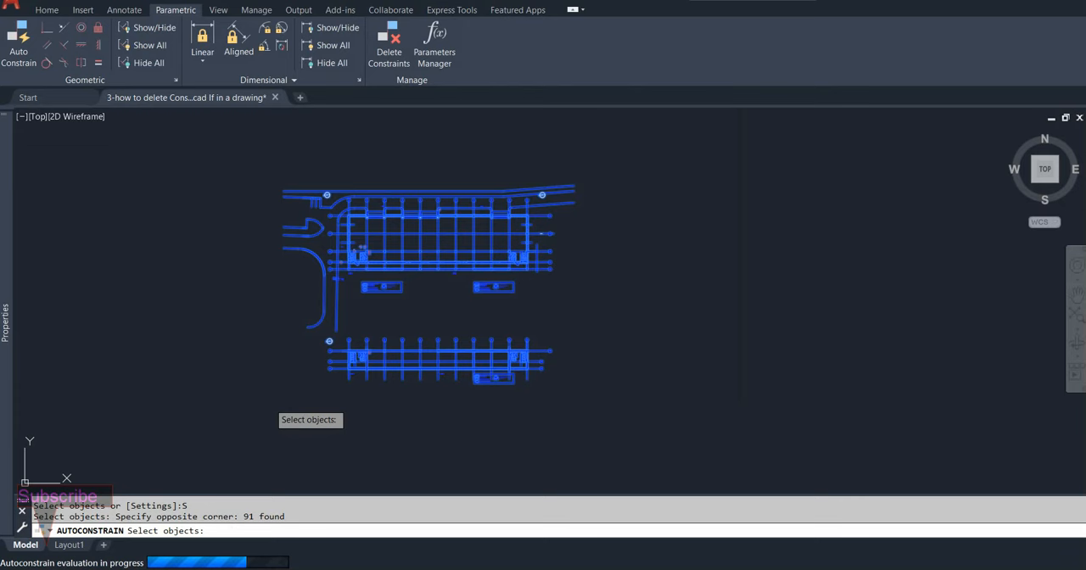
pyautogui.press('Return')
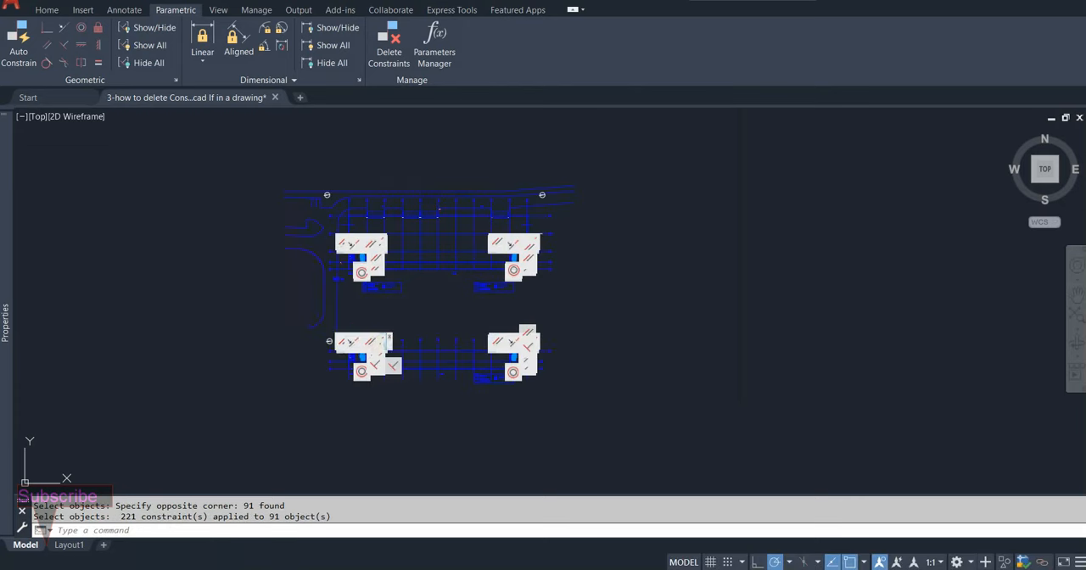
# Step: Delete all constraints from the entire drawing in one crossing selection
pyautogui.scroll(3, 475, 297)
pyautogui.scroll(-5, 467, 289)
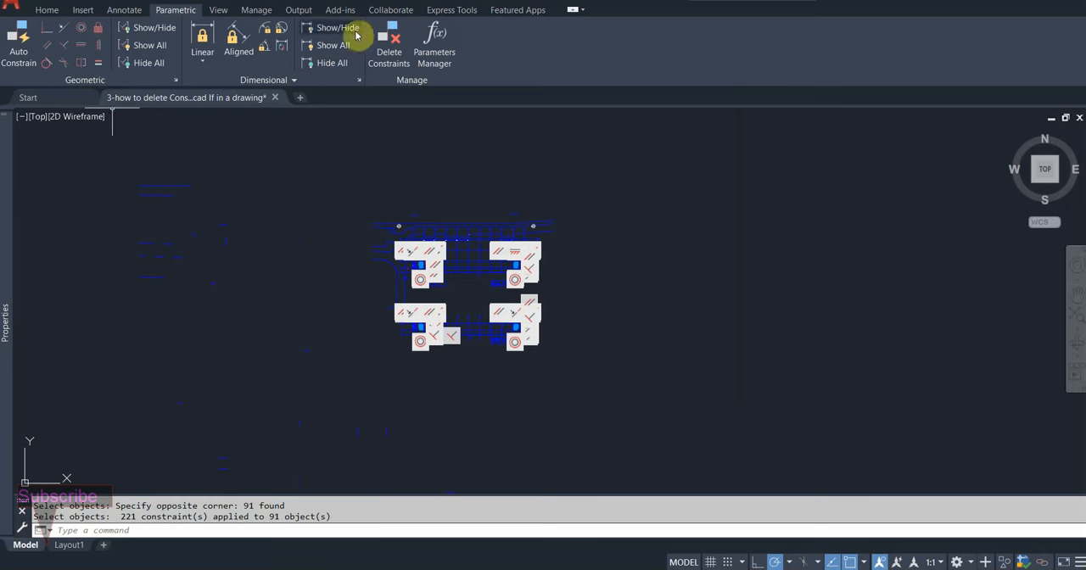
pyautogui.click(389, 42)
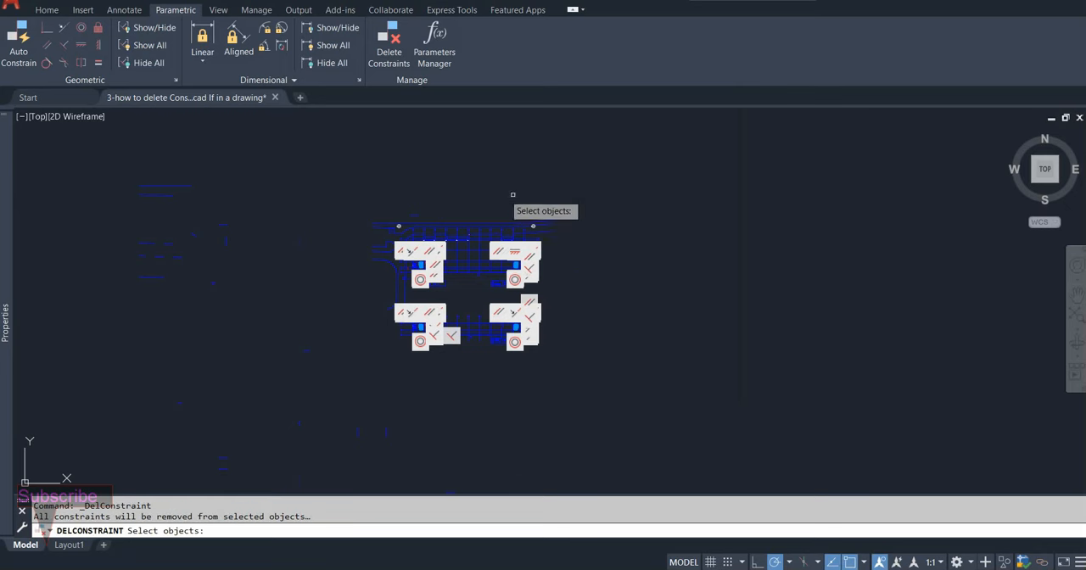
pyautogui.click(610, 166)
pyautogui.click(259, 412)
pyautogui.press('Return')
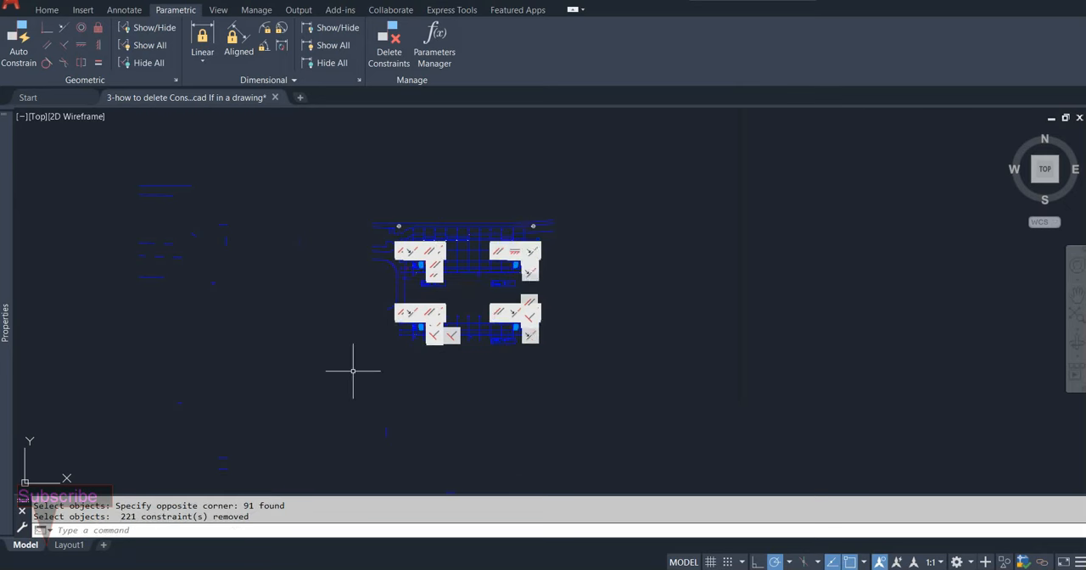
# Step: Start AutoConstrain and set the constraint bar transparency to 26 in the geometric constraint settings
pyautogui.click(26, 44)
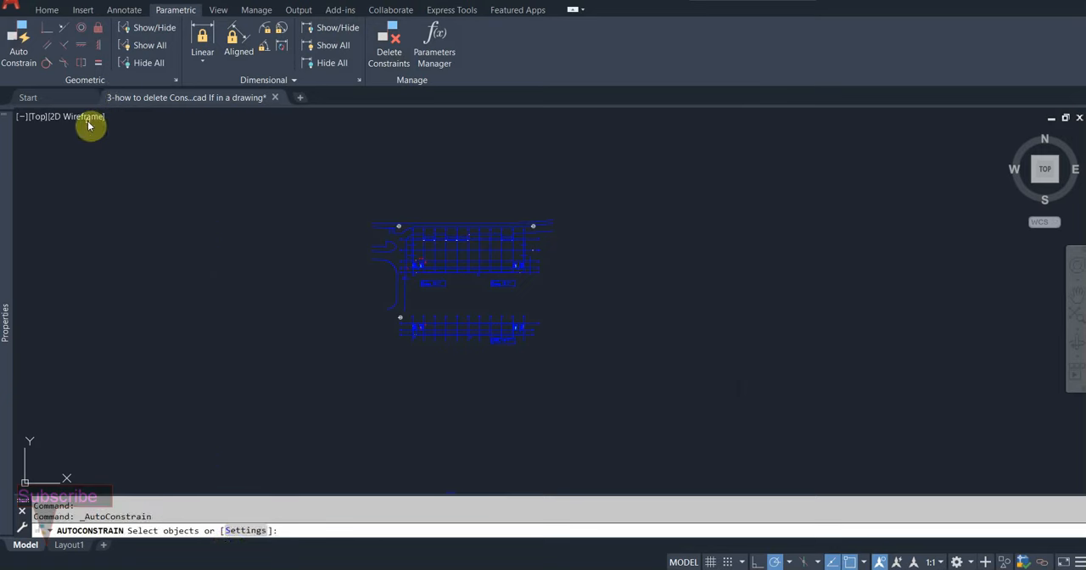
pyautogui.click(244, 530)
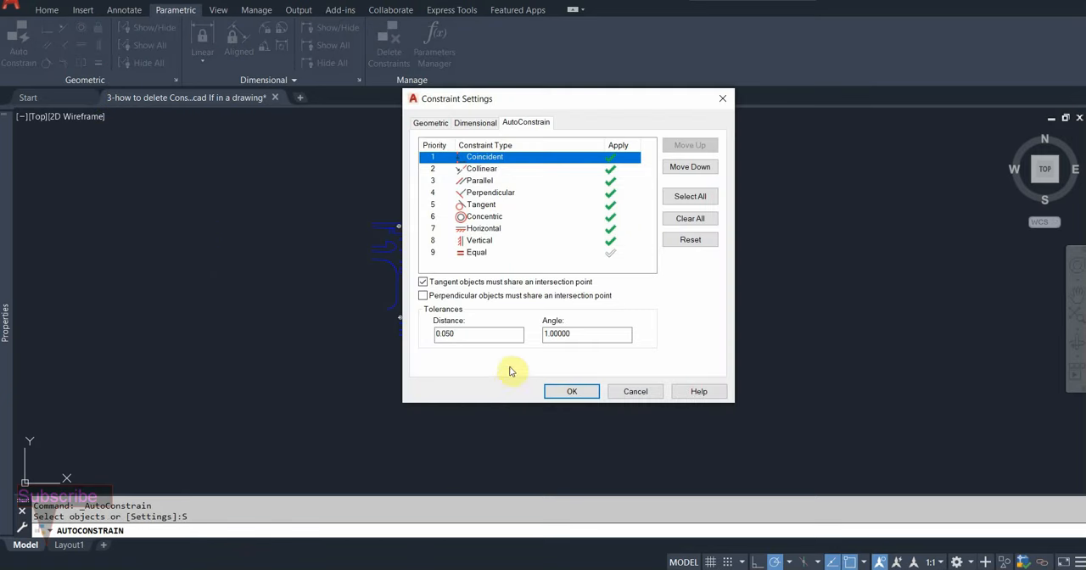
pyautogui.click(476, 123)
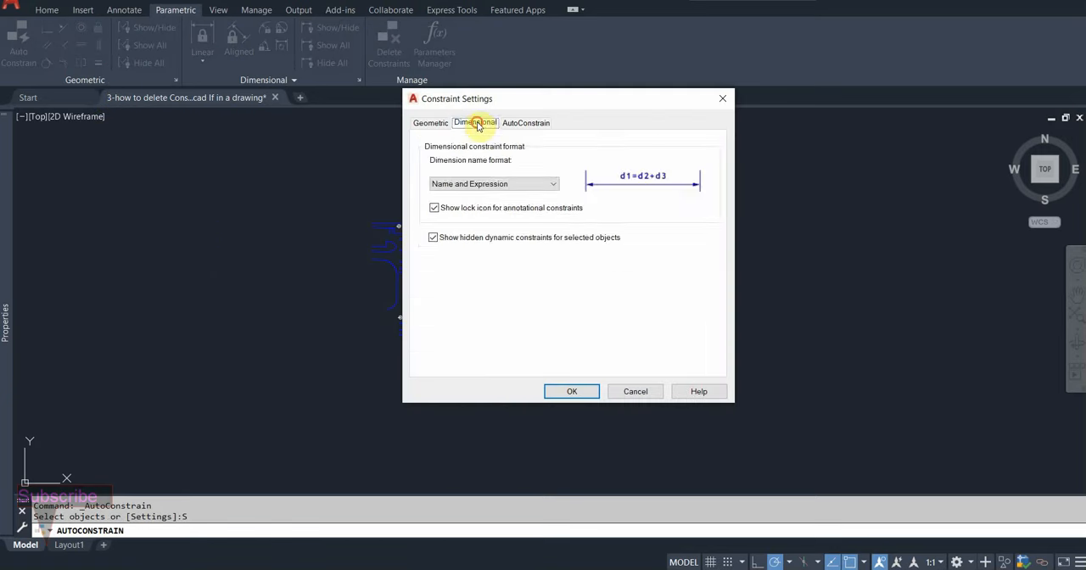
pyautogui.click(430, 122)
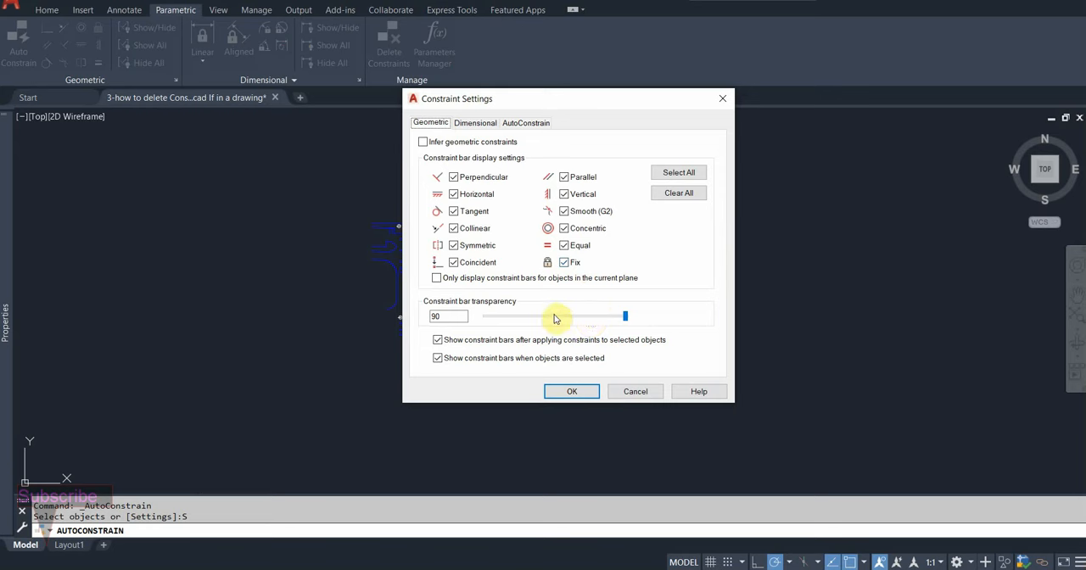
pyautogui.click(506, 317)
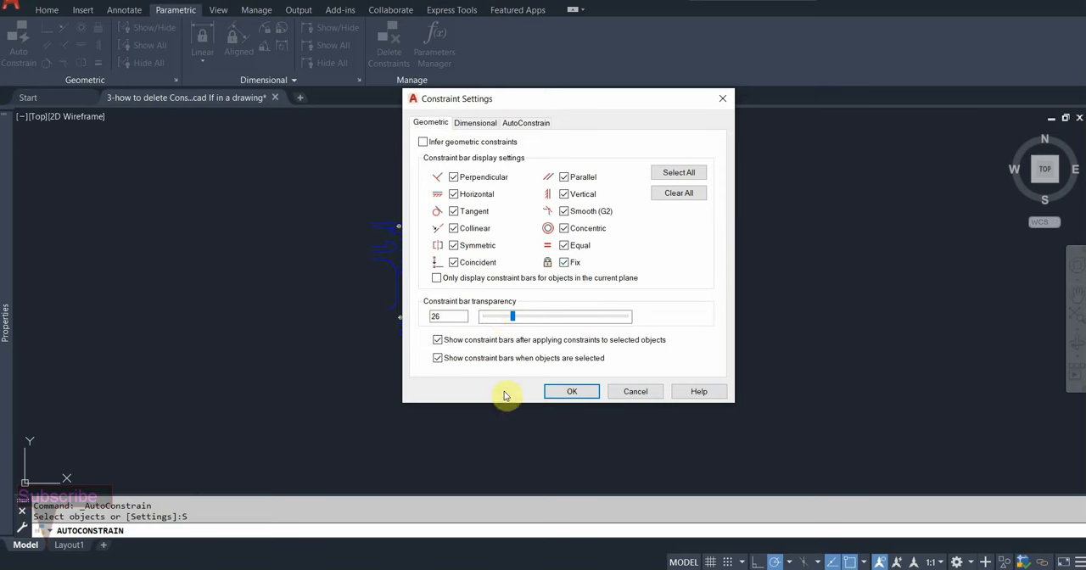
pyautogui.click(571, 391)
# Step: Apply AutoConstrain to all the plan's objects with a crossing selection and inspect the resulting constraint bars
pyautogui.click(596, 176)
pyautogui.click(304, 385)
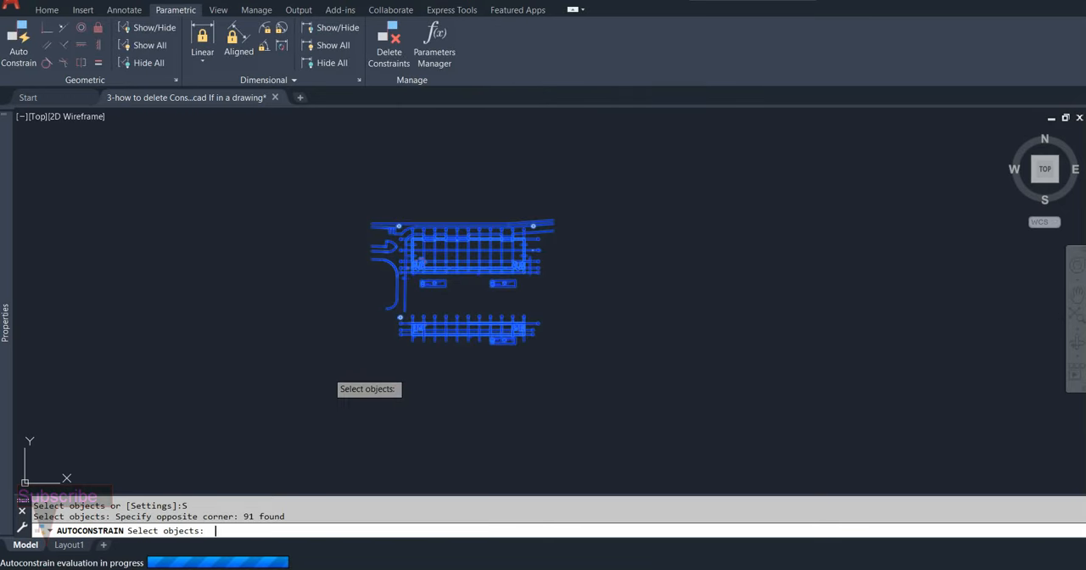
pyautogui.scroll(3, 399, 322)
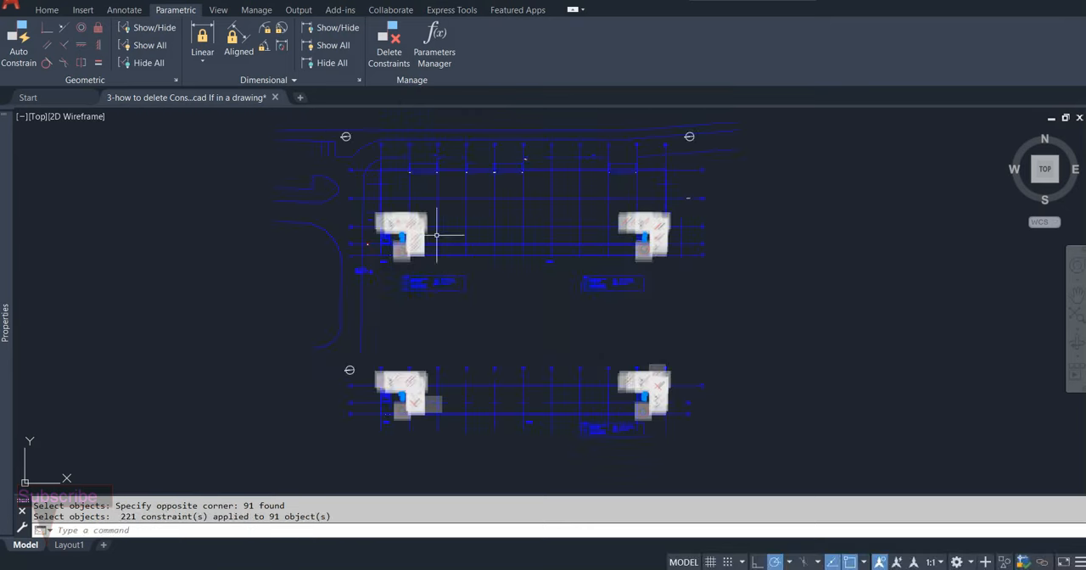
pyautogui.scroll(-3, 627, 306)
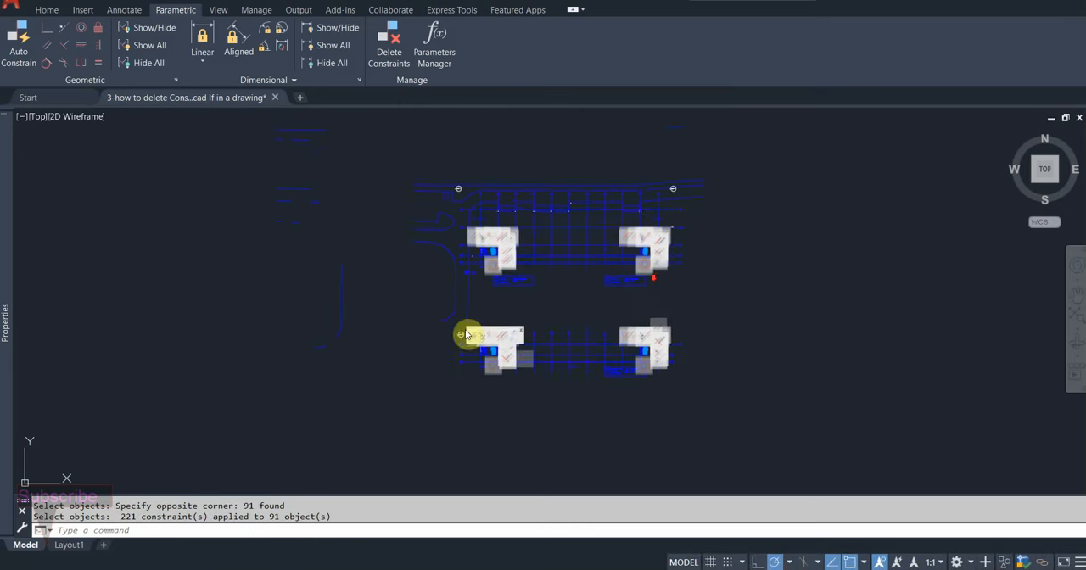
# Step: Remove all constraints from the whole plan by selecting every object with a crossing window
pyautogui.click(388, 42)
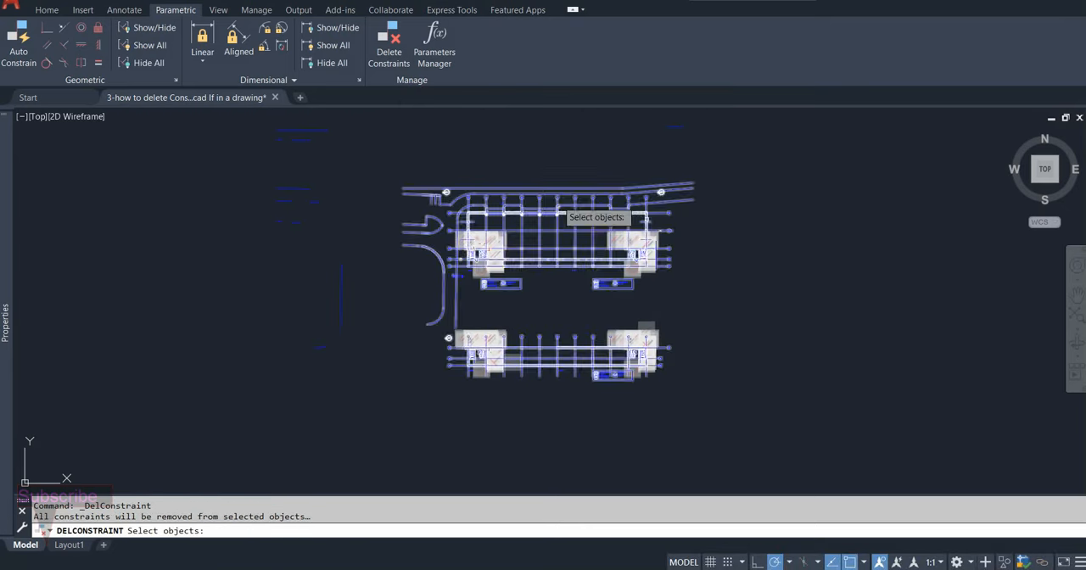
pyautogui.click(754, 159)
pyautogui.click(321, 432)
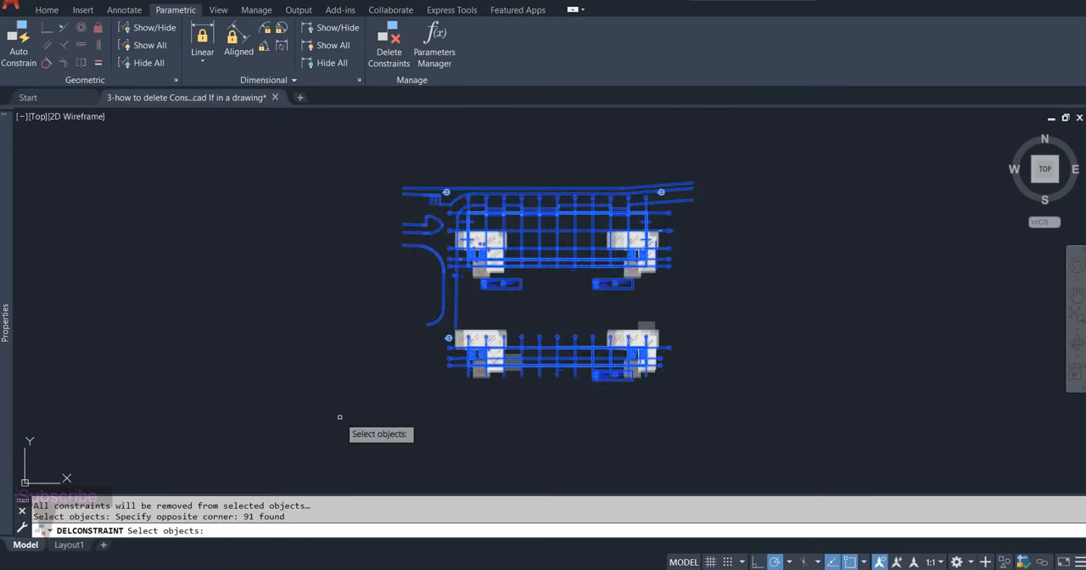
pyautogui.press('Return')
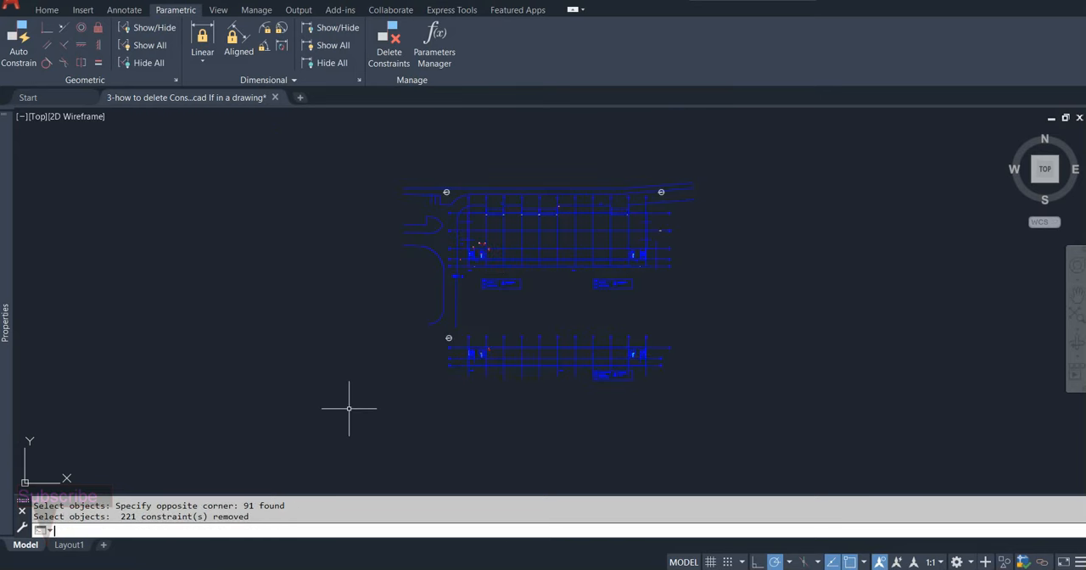
pyautogui.moveTo(529, 375)
pyautogui.mouseDown(button='middle')
pyautogui.moveTo(435, 372)
pyautogui.moveTo(544, 405)
pyautogui.mouseUp(button='middle')
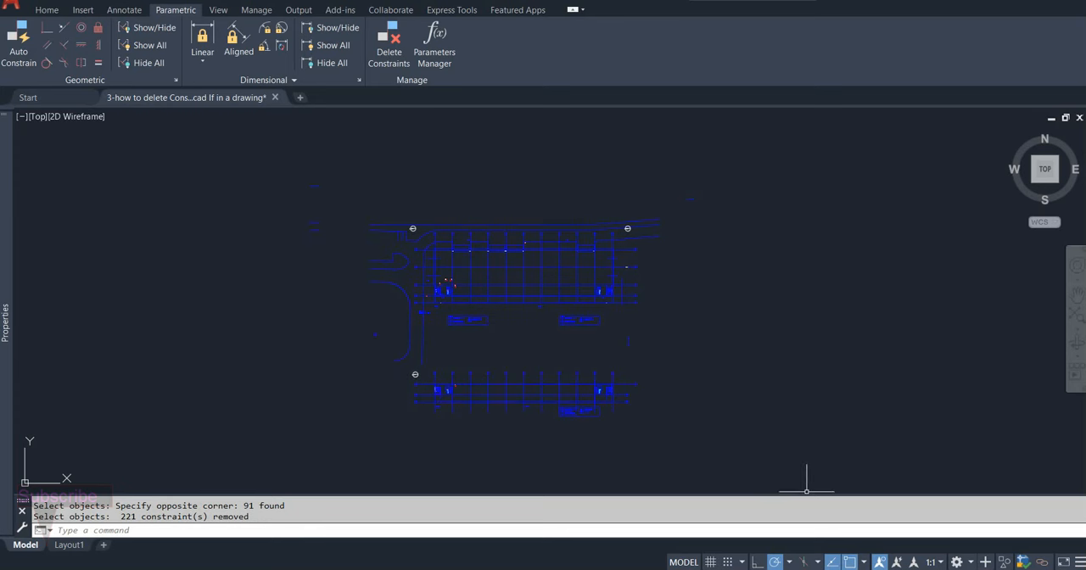
pyautogui.click(910, 569)
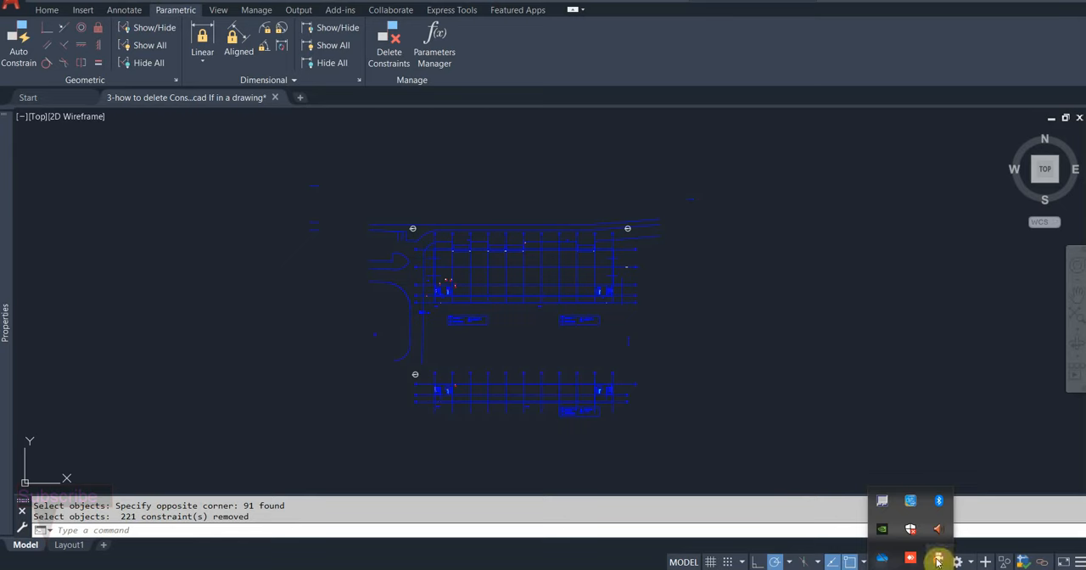